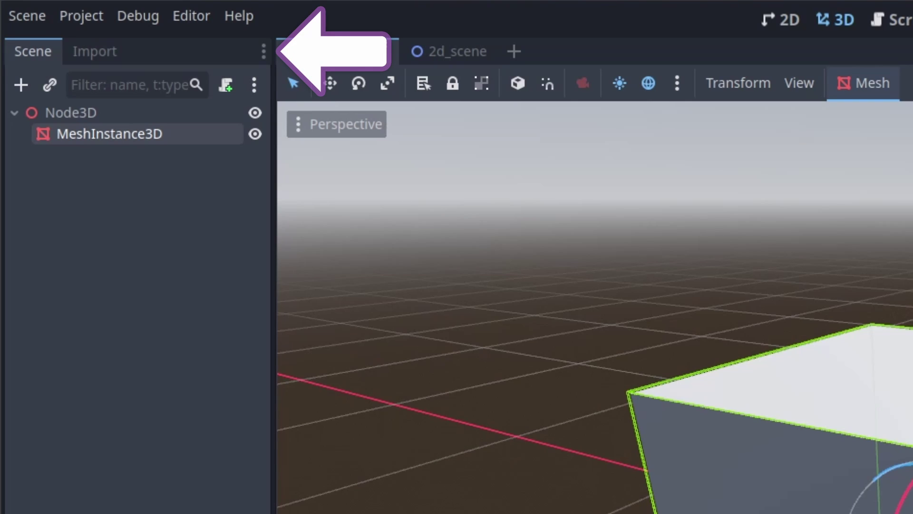
click(261, 50)
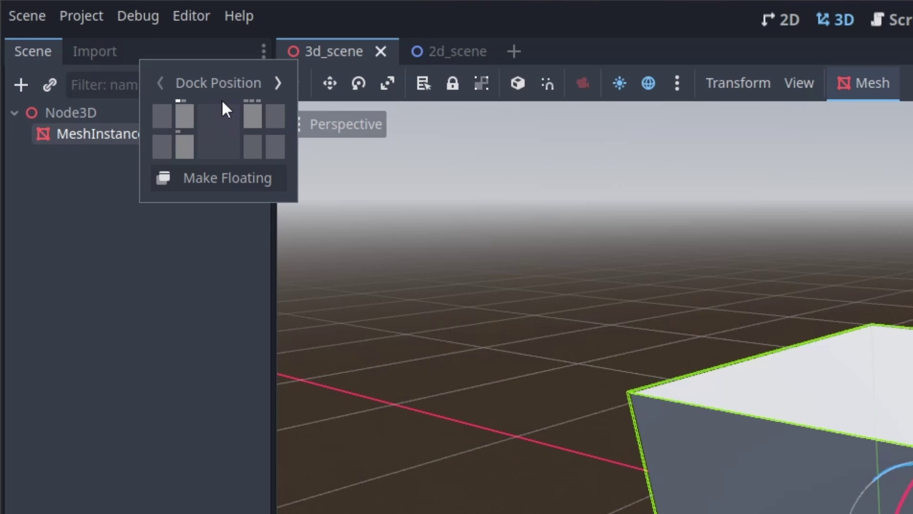
click(279, 83)
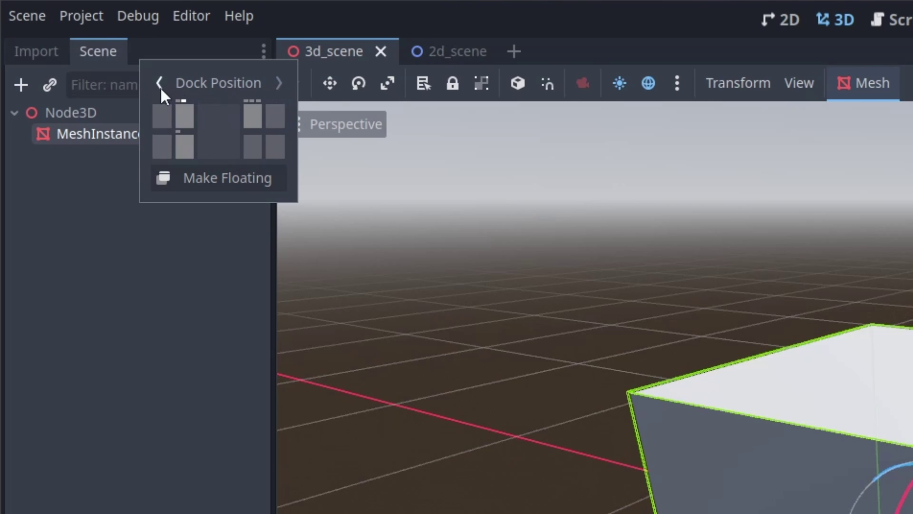
click(160, 83)
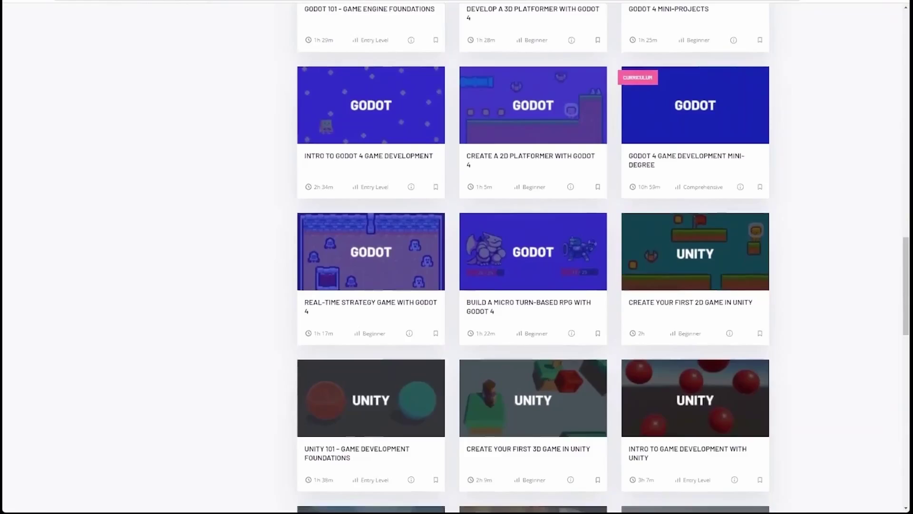
- Start the Intro to Godot 4 course and answer the quiz: FileSystem for project files, Inspector for node properties
scroll(532, 256, down, 2)
scroll(533, 256, down, 5)
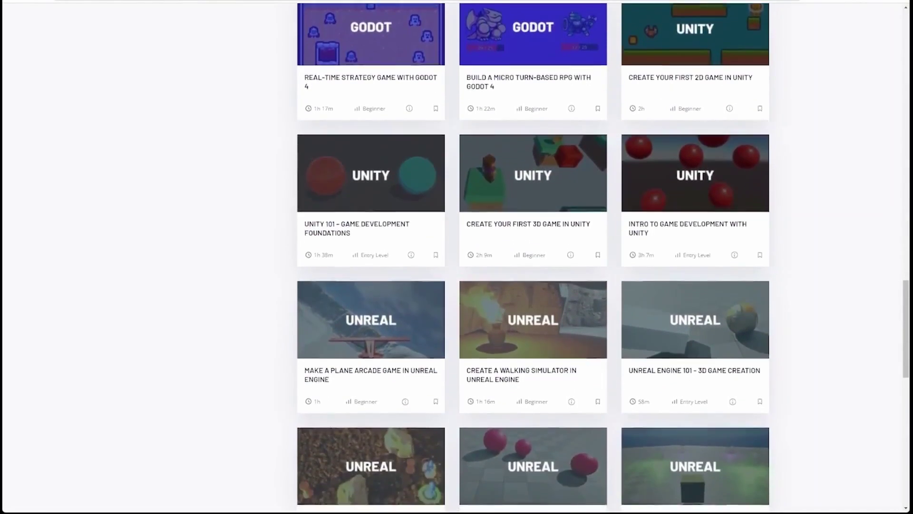
scroll(533, 257, down, 2)
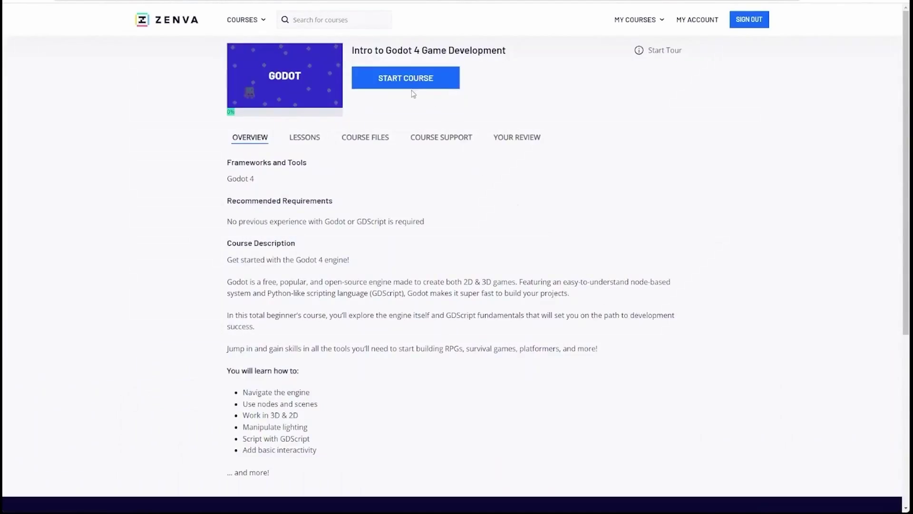
click(412, 84)
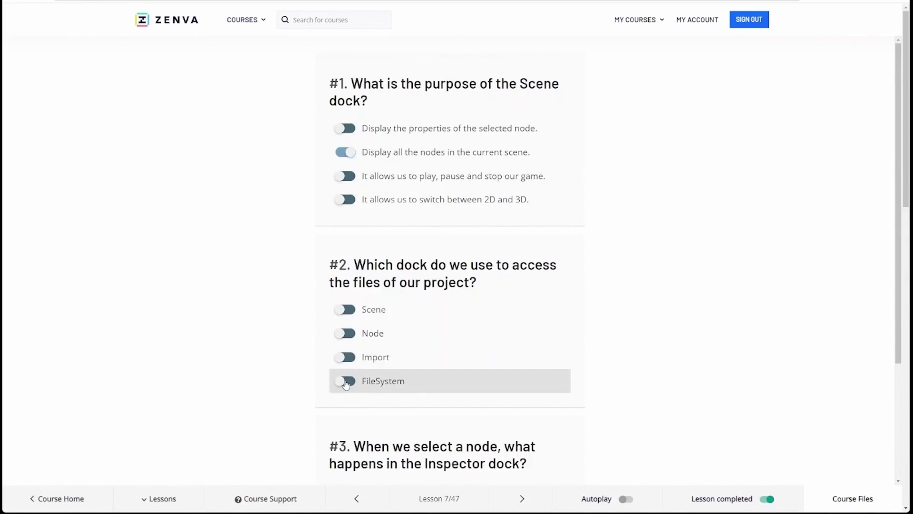
click(490, 379)
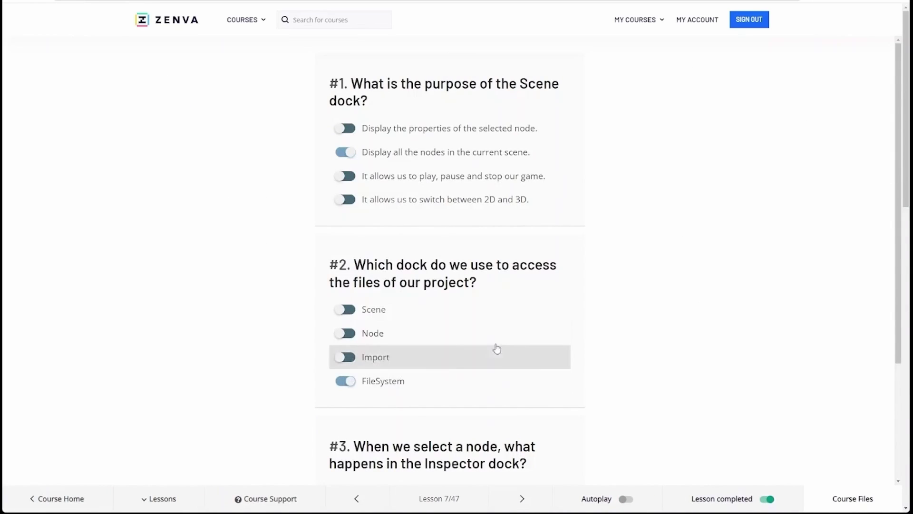
scroll(601, 320, down, 2)
scroll(601, 320, down, 1)
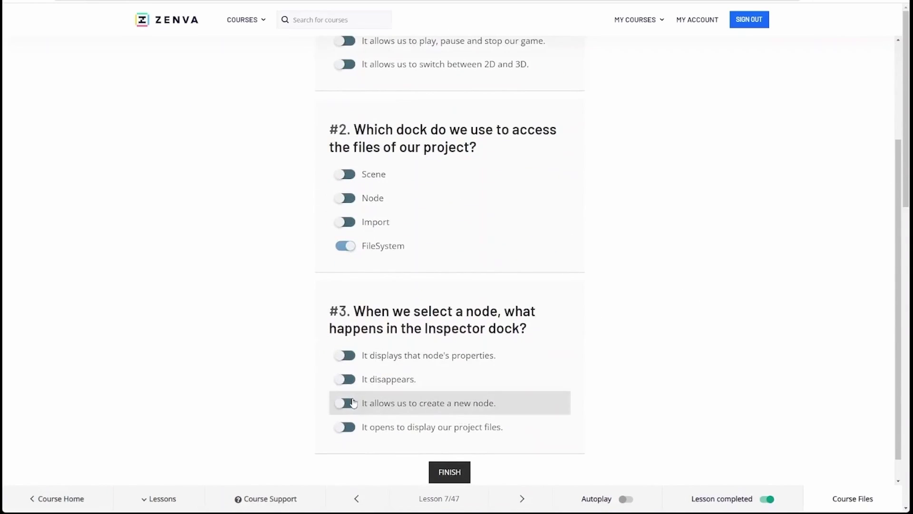
click(419, 356)
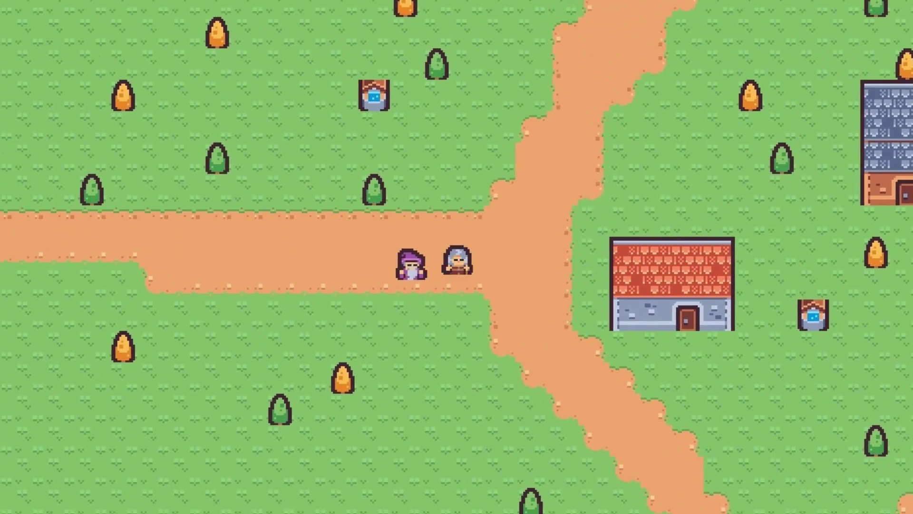
- Enter 'eim just visit', view bookmarked courses, and add Intermediate to the Beginner level filter
text(e)
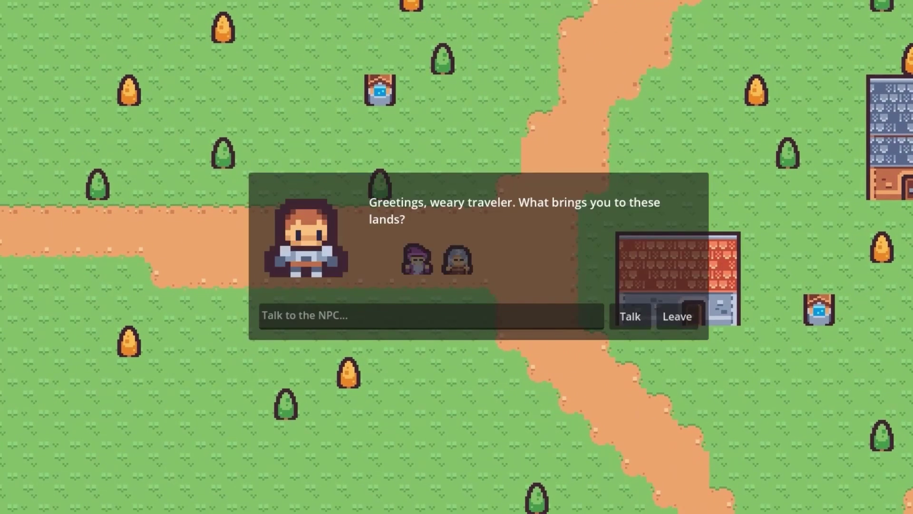
text(im just visit)
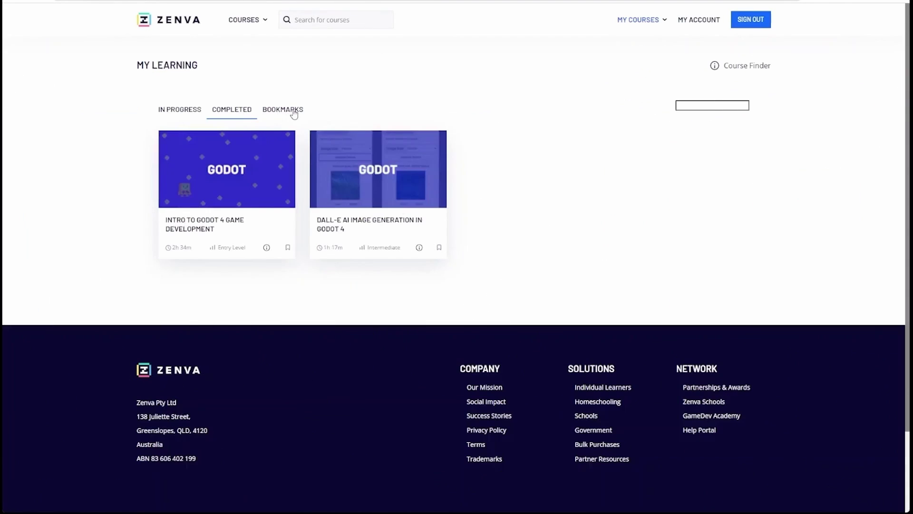
click(291, 110)
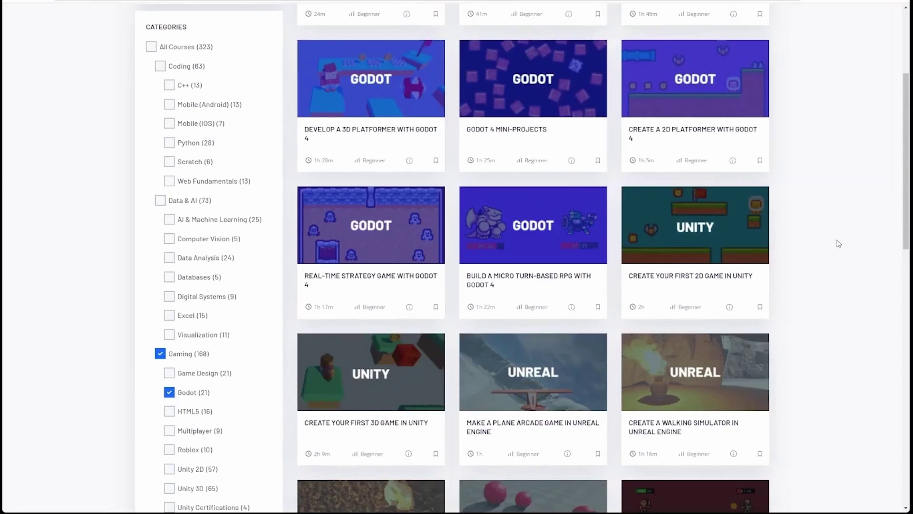
scroll(261, 203, up, 4)
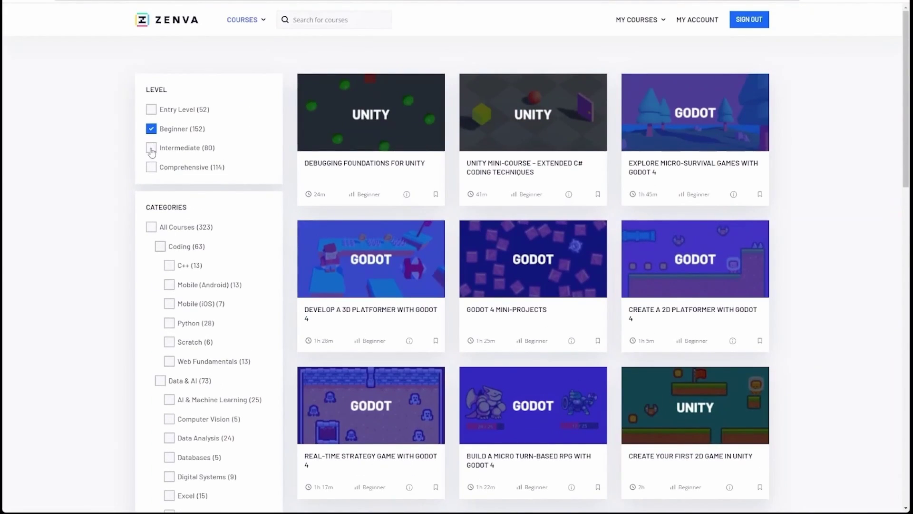
click(151, 148)
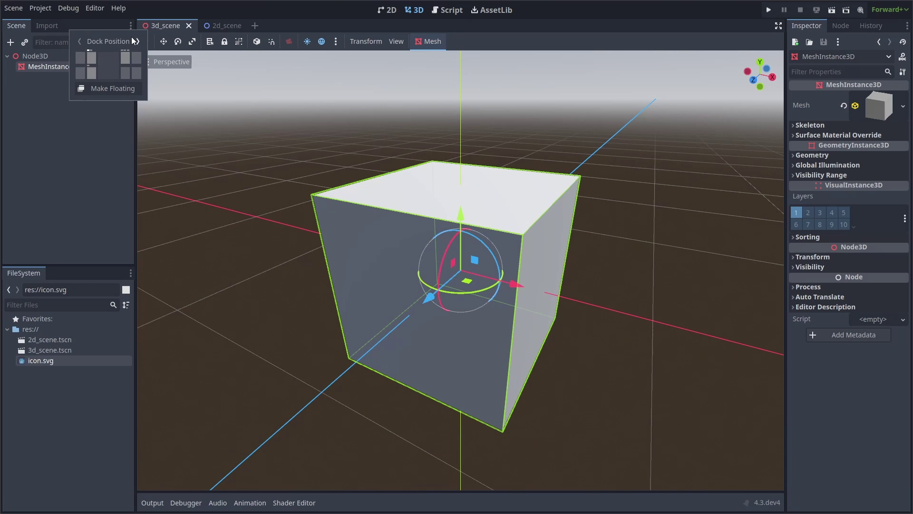
- Move the Scene dock to the lower-right slot beneath the Inspector
click(48, 32)
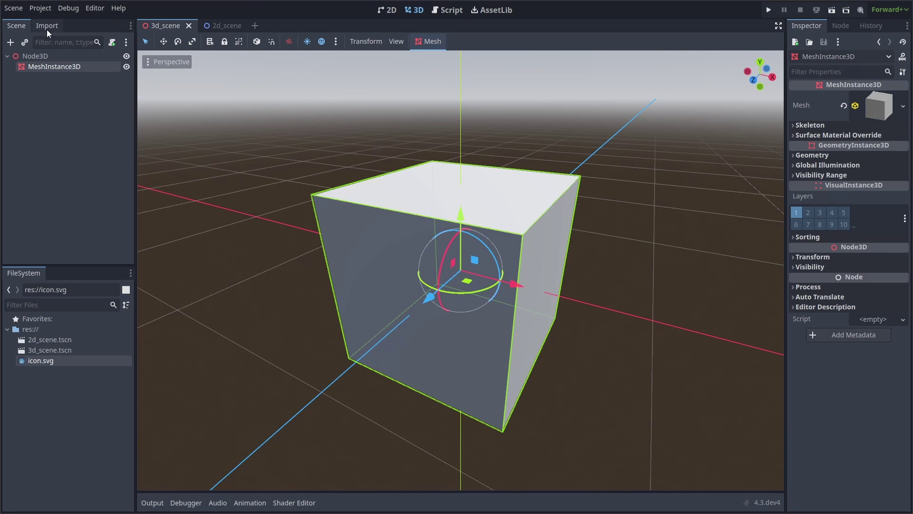
click(131, 25)
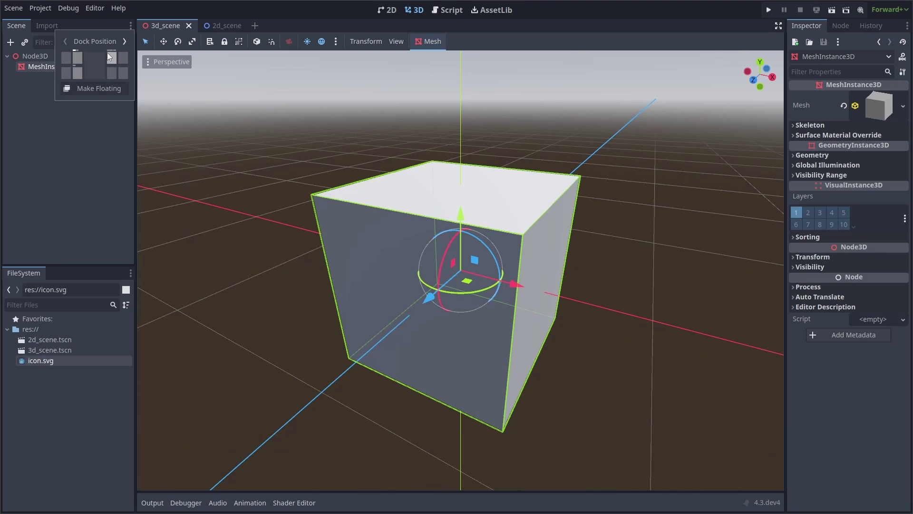
click(110, 73)
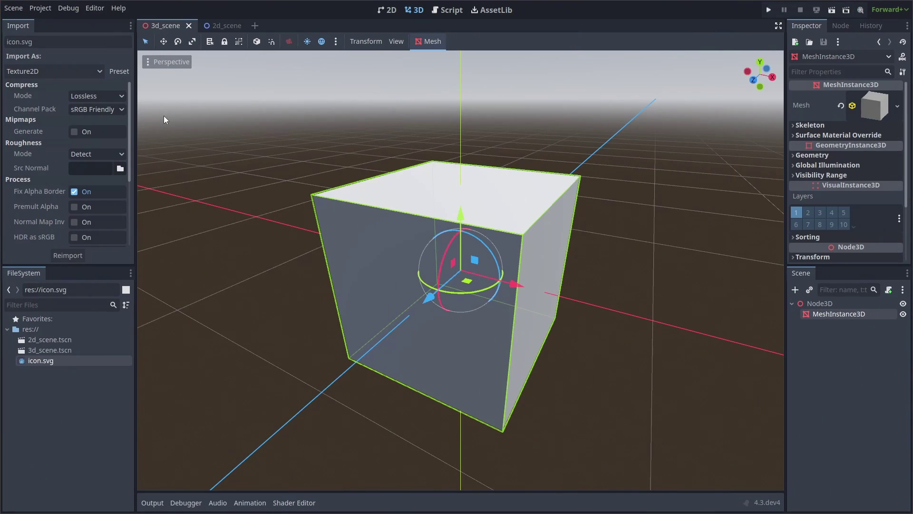
- Drag the Import dock into the FileSystem dock so they share one left panel
drag(17, 27, 61, 277)
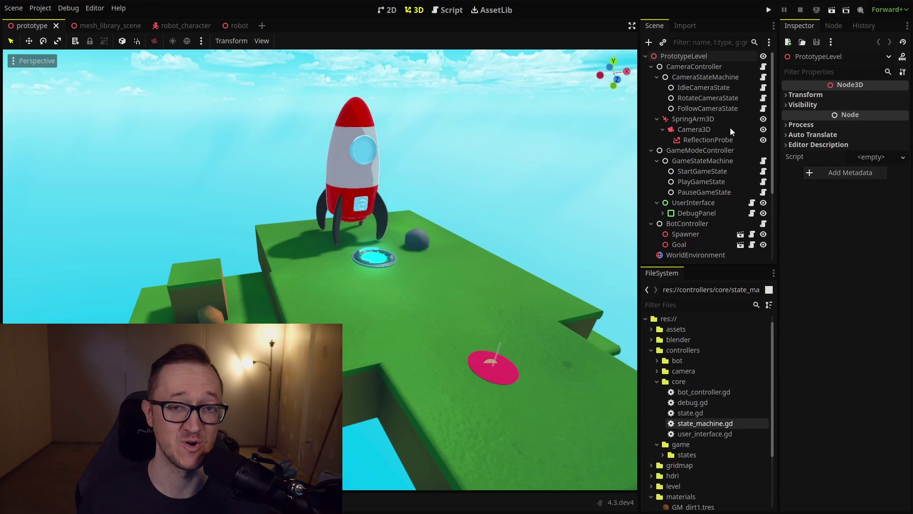
- Select the CameraStateMachine node in the Scene tree
click(707, 77)
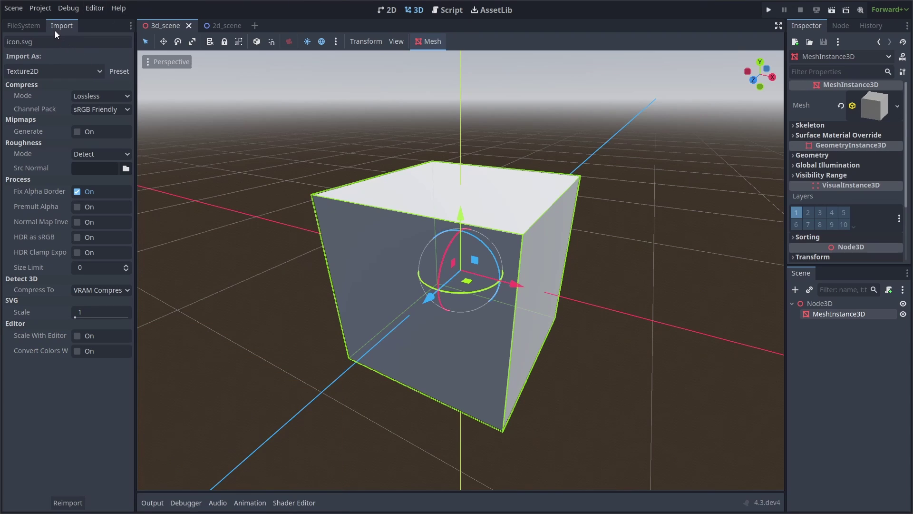
- Float the Import dock as a window, move it around the viewport, then re-dock it beside FileSystem
click(131, 26)
click(133, 78)
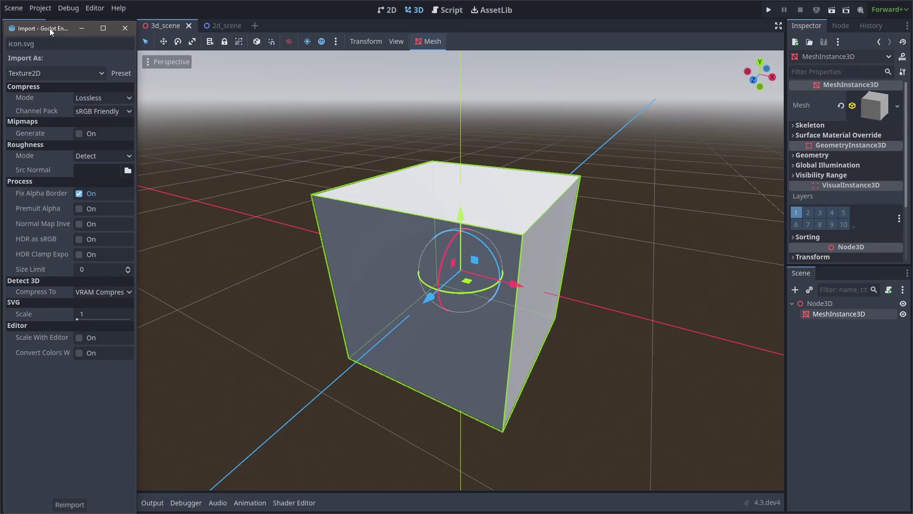
drag(49, 28, 407, 130)
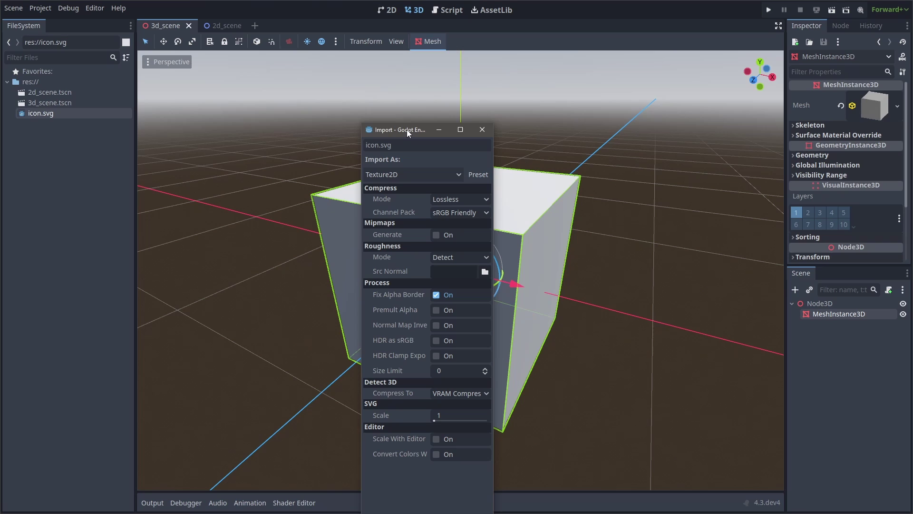
drag(407, 129, 286, 107)
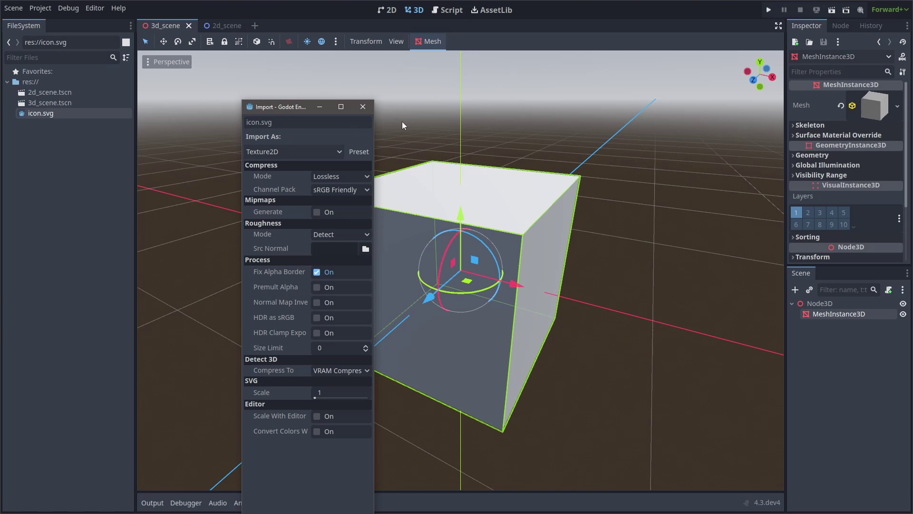
click(364, 106)
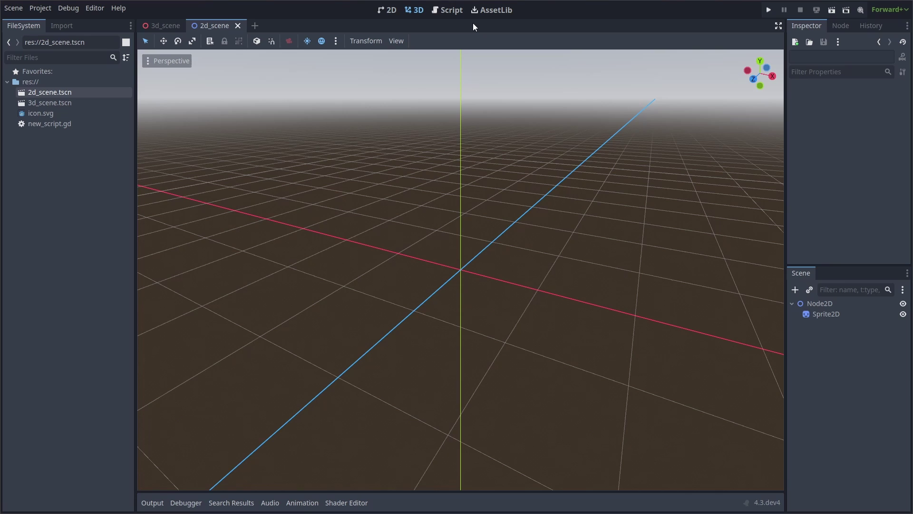
- Open the 3d_scene, orbit around the cube, and show new_script.gd in the Script workspace
click(454, 11)
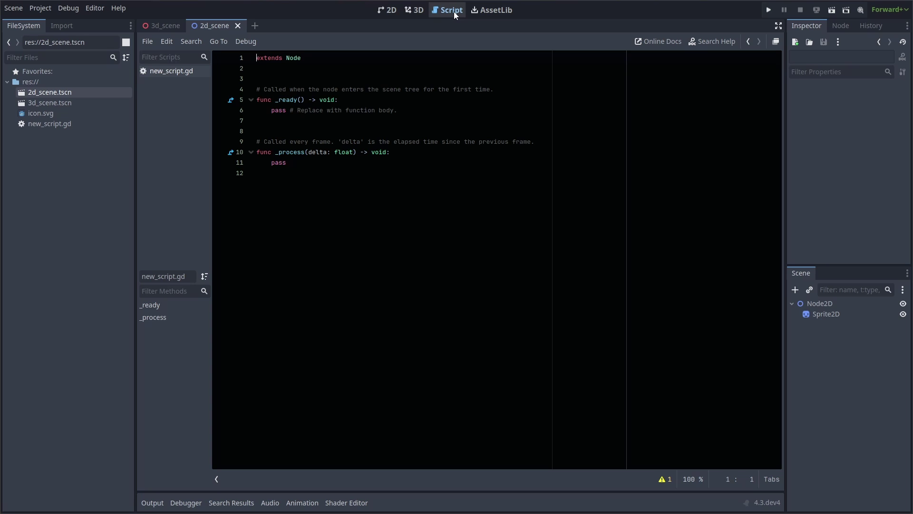
click(412, 10)
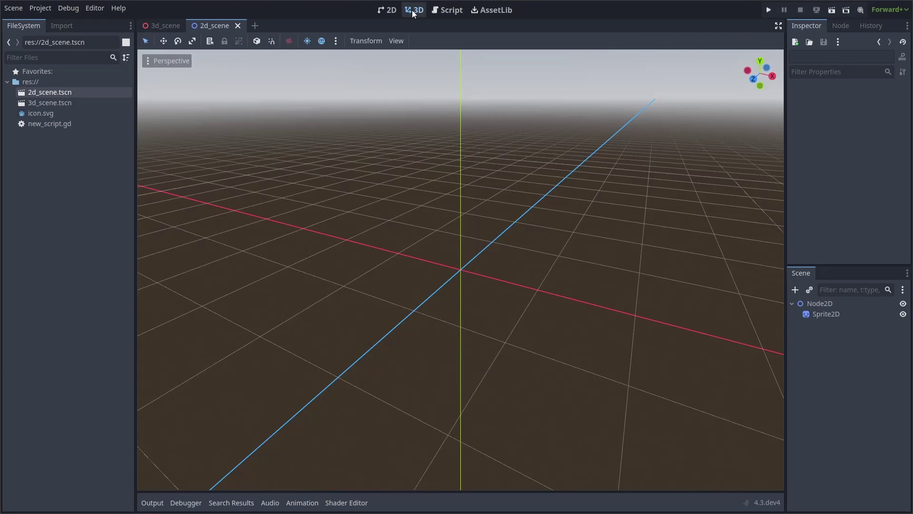
click(387, 10)
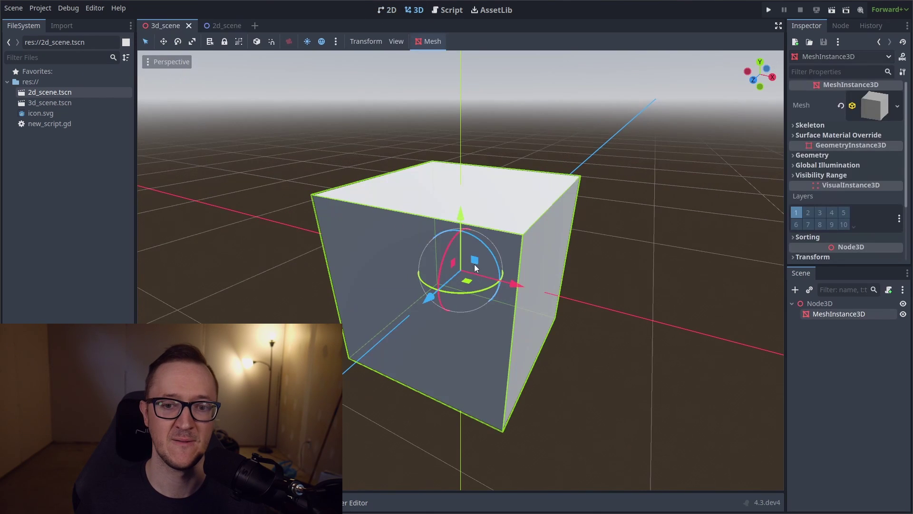
scroll(481, 265, down, 2)
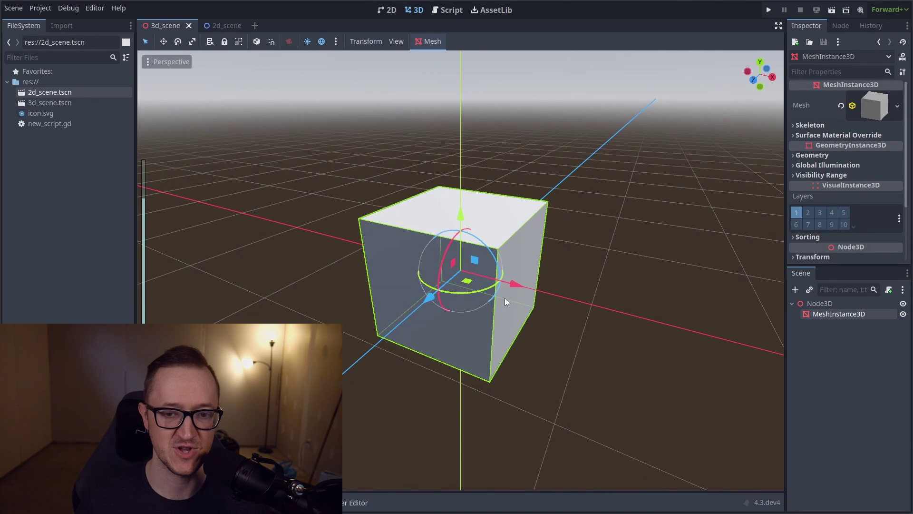
middle_drag(504, 298, 438, 61)
scroll(438, 61, down, 2)
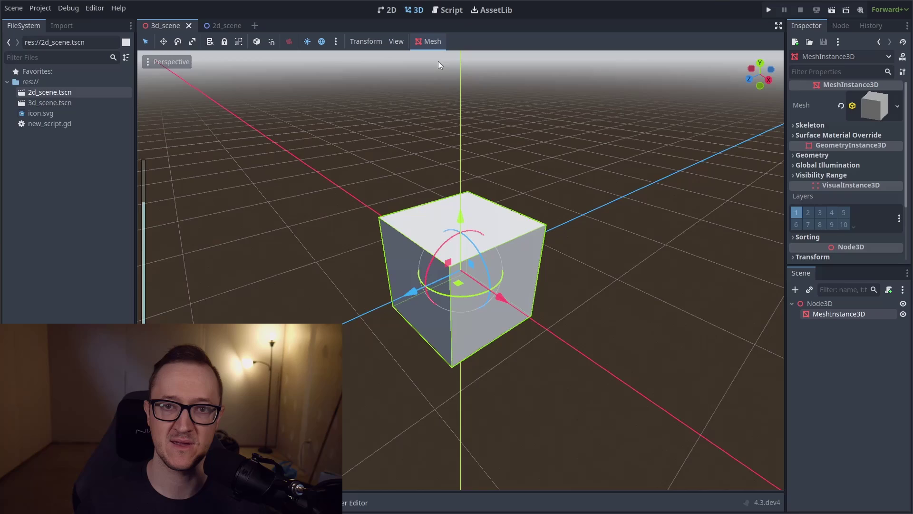
click(447, 7)
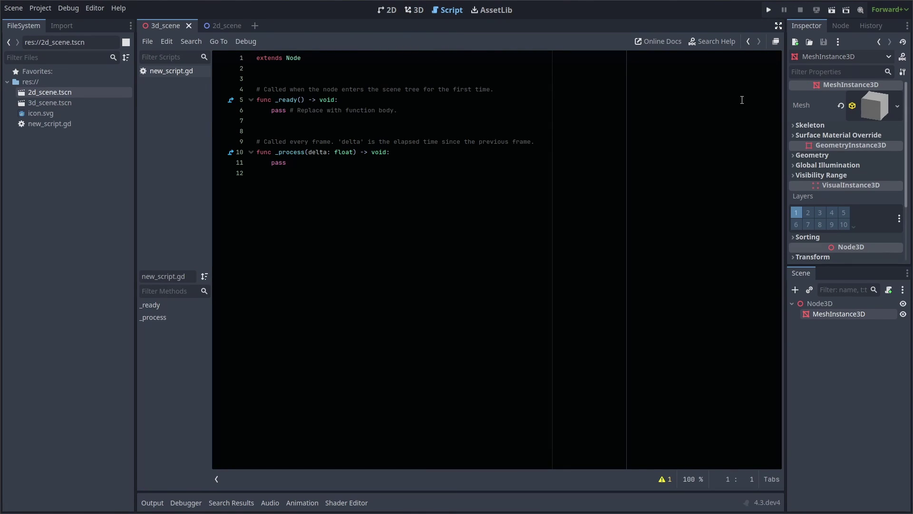
- Detach the script editor into a floating window and move it off to the right
click(776, 42)
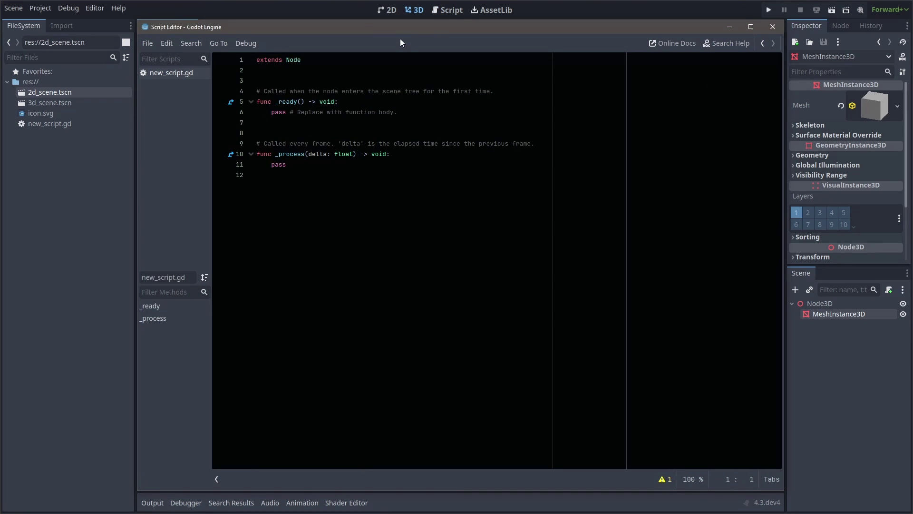
drag(400, 27, 349, 246)
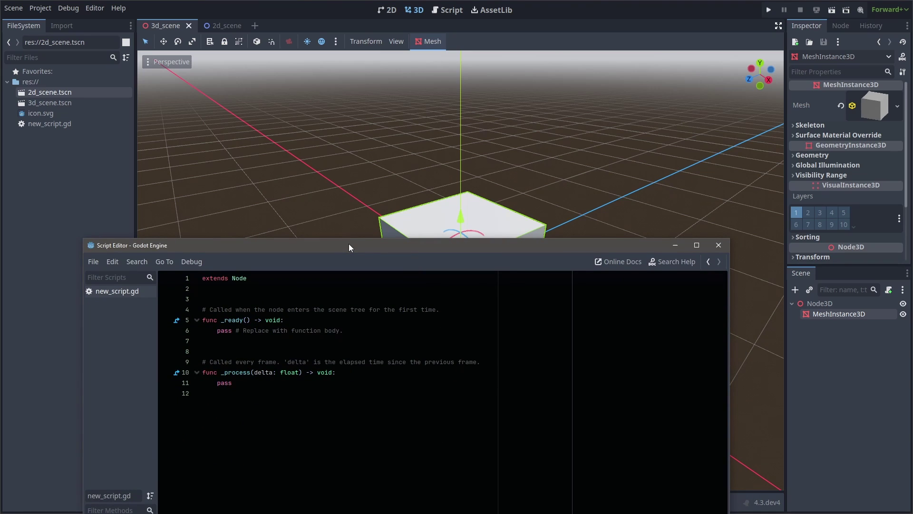
drag(349, 243, 910, 114)
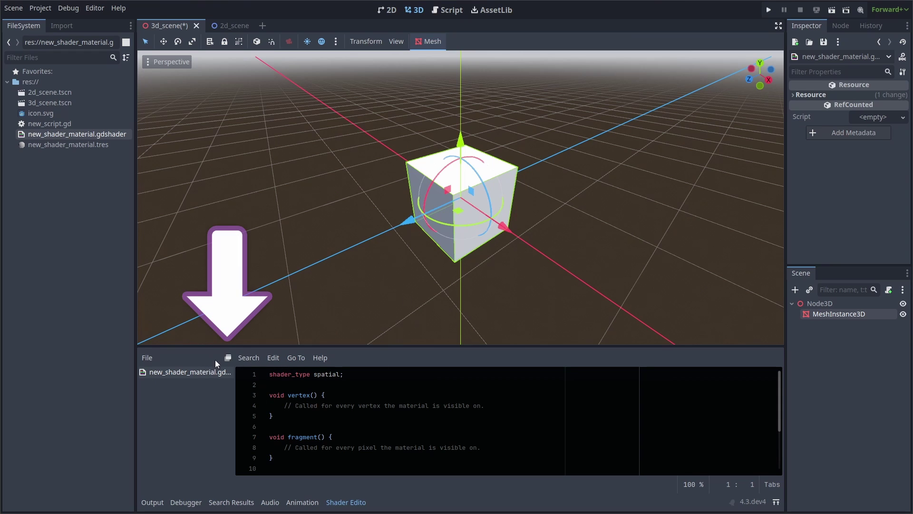
- Float the shader editor as its own window, then open Editor Settings from the Editor menu
click(229, 358)
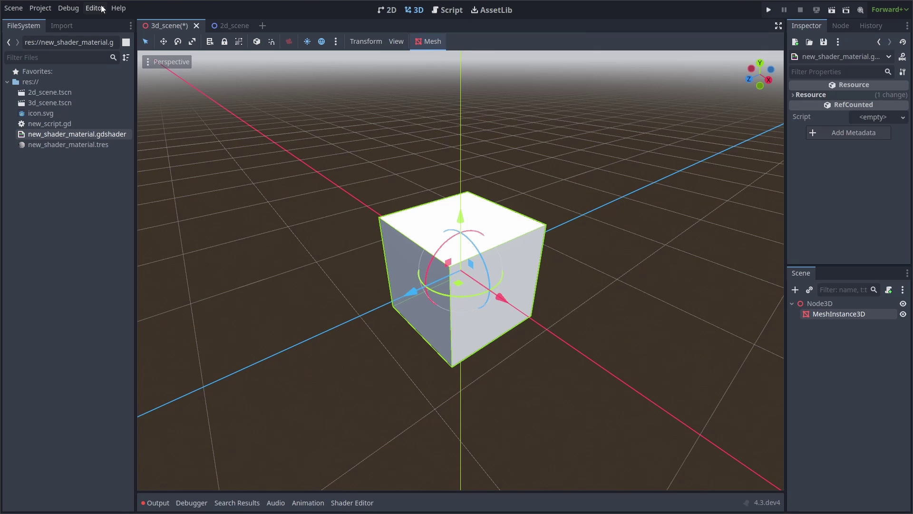
click(95, 8)
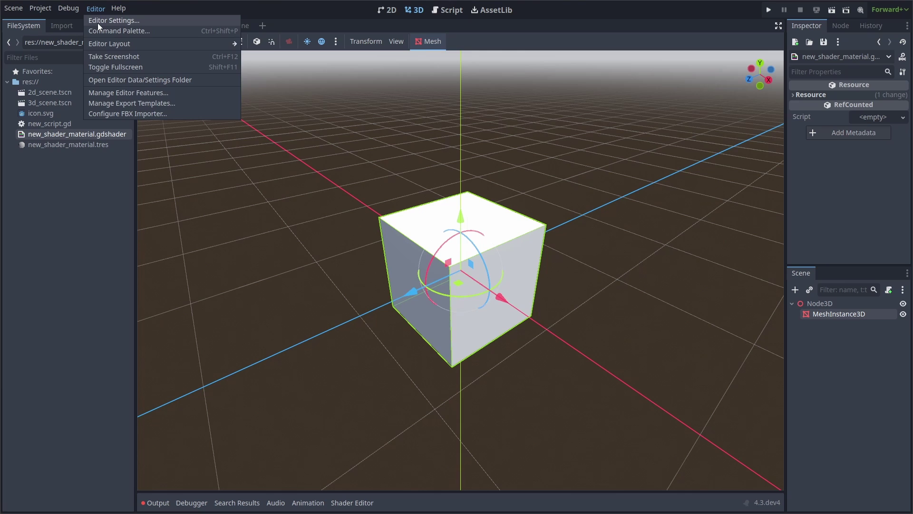
click(98, 21)
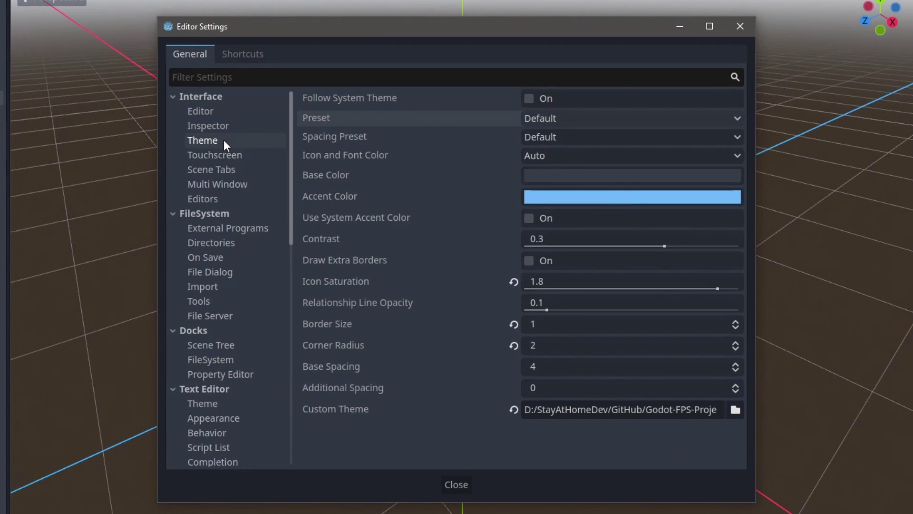
click(549, 118)
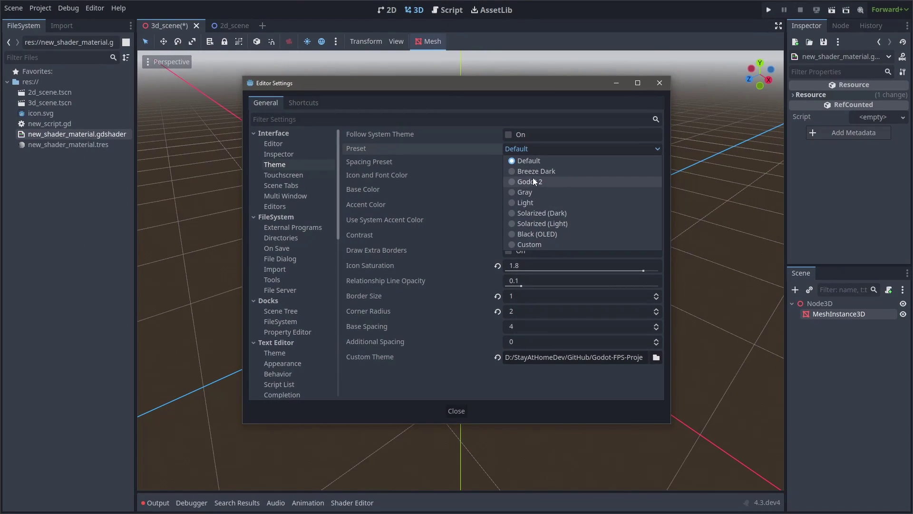
click(540, 235)
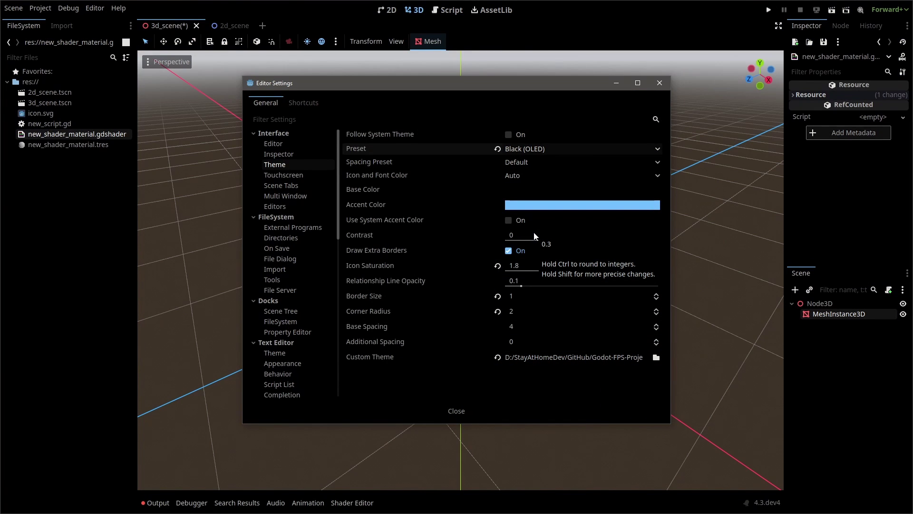
key(ctrl+z)
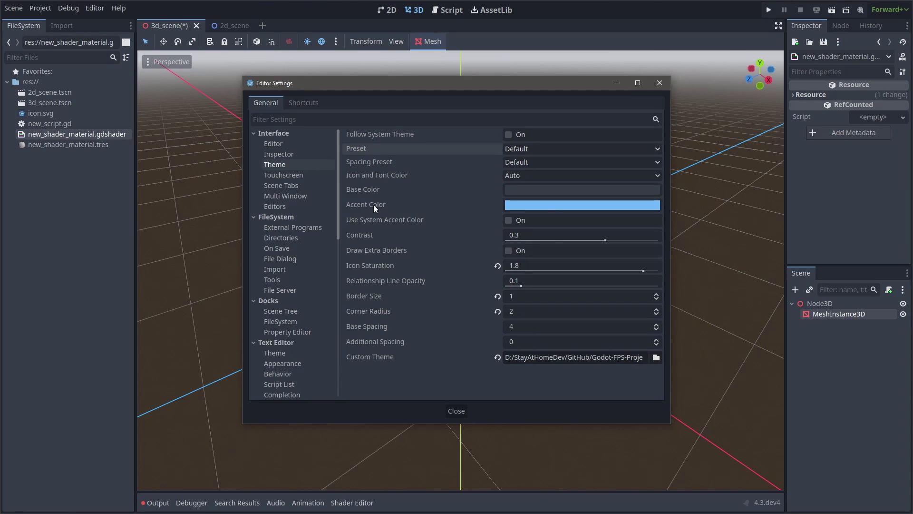
mouse_move(373, 206)
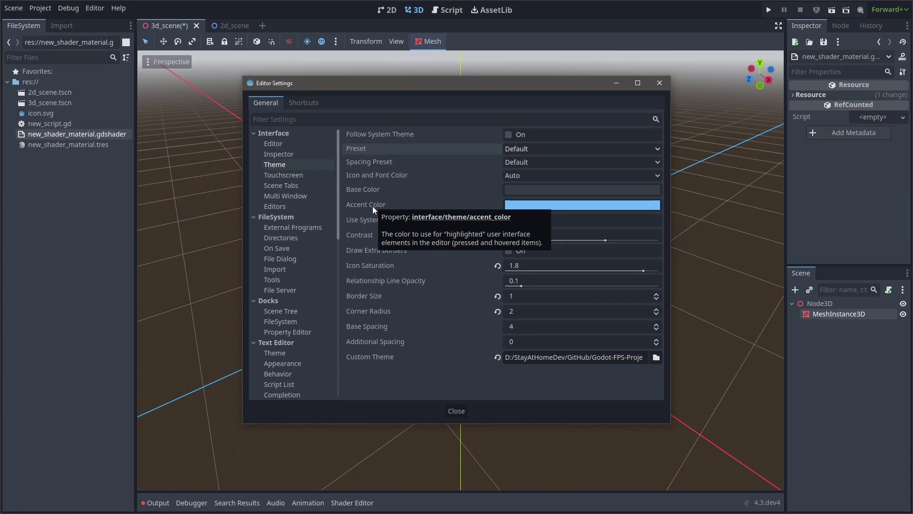
- Set the Base Color to dark navy 0a1229 by darkening and tinting it blue
click(576, 189)
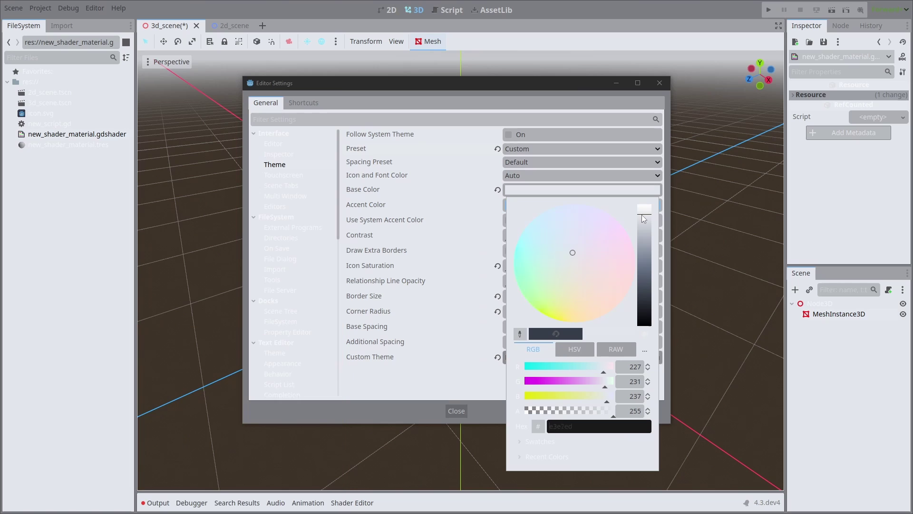
drag(643, 218, 643, 320)
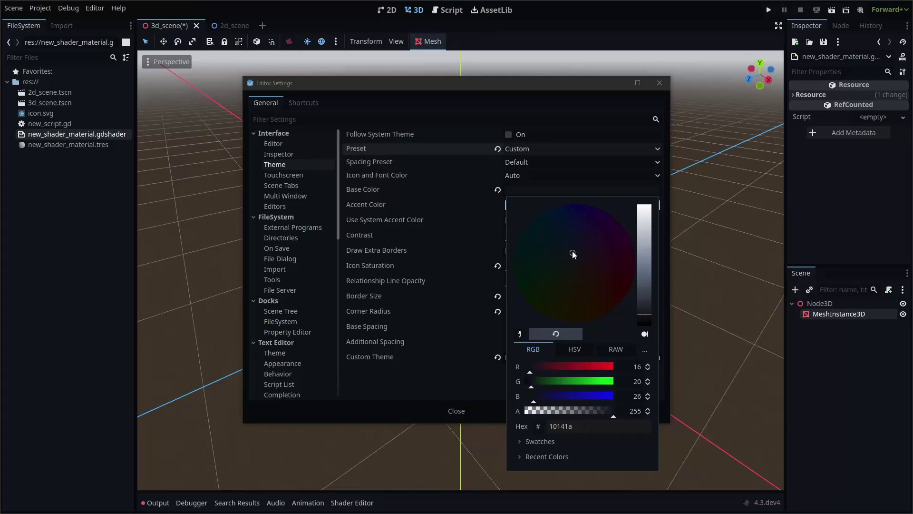
drag(572, 250, 572, 227)
- Change the Accent Color from light blue to salmon orange f49875
click(519, 203)
mouse_move(513, 210)
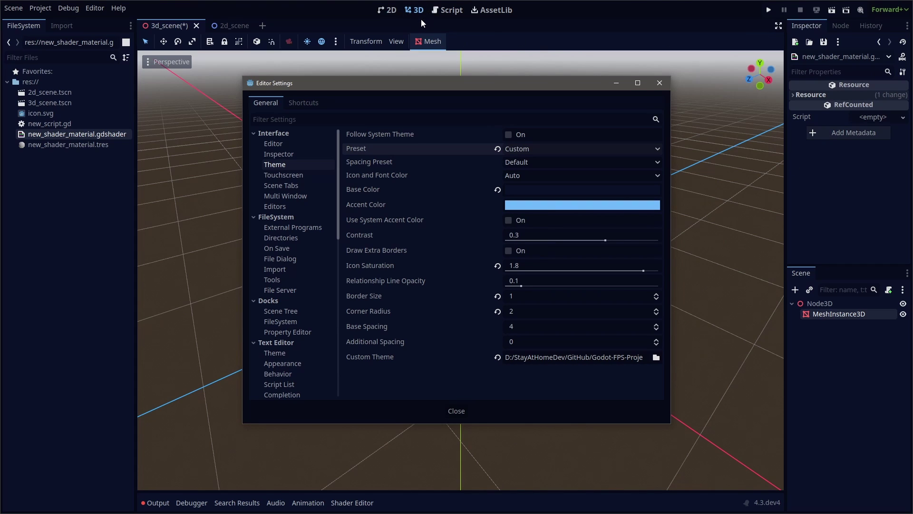
click(540, 208)
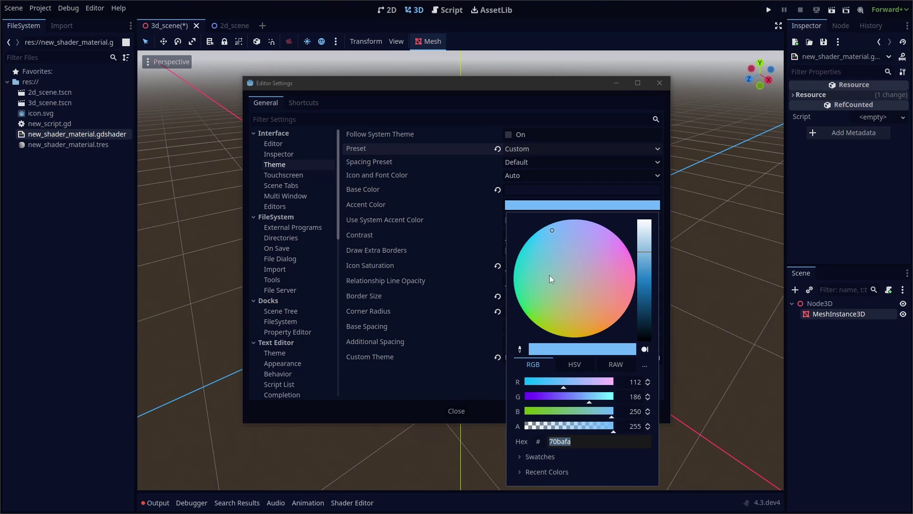
drag(558, 232, 609, 309)
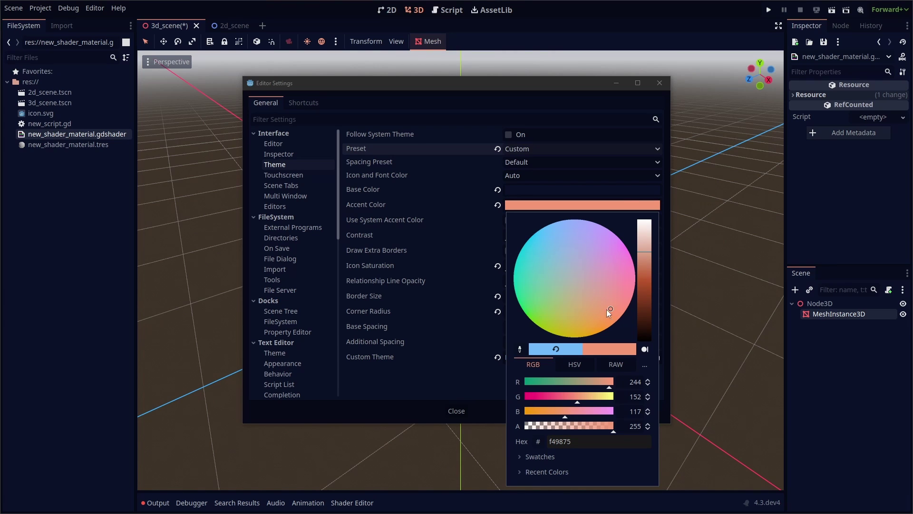
click(463, 386)
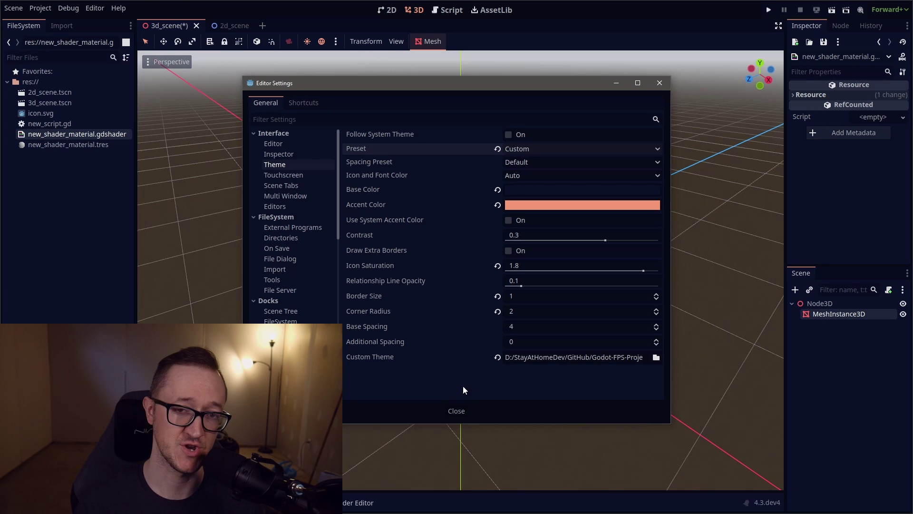
- Nudge Border Size to 2 and back to 1, then set Icon Saturation to 2
click(656, 294)
click(657, 299)
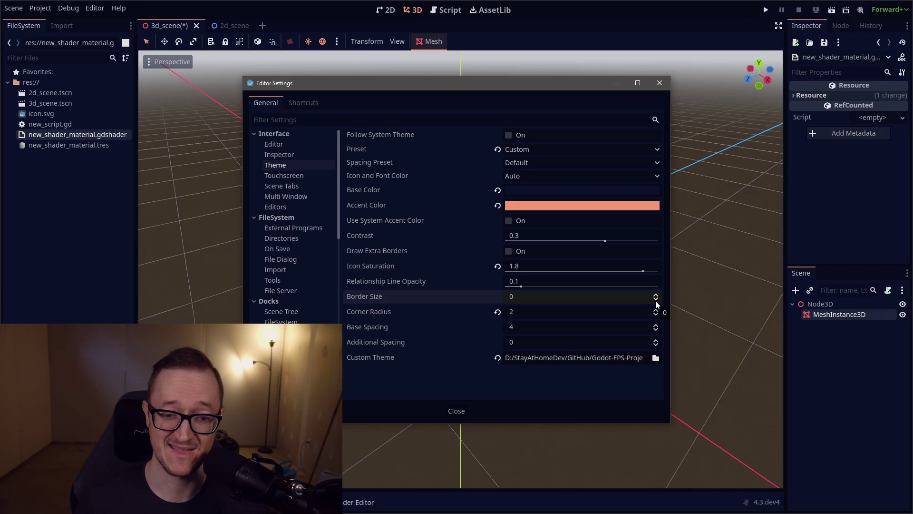
drag(643, 272, 628, 269)
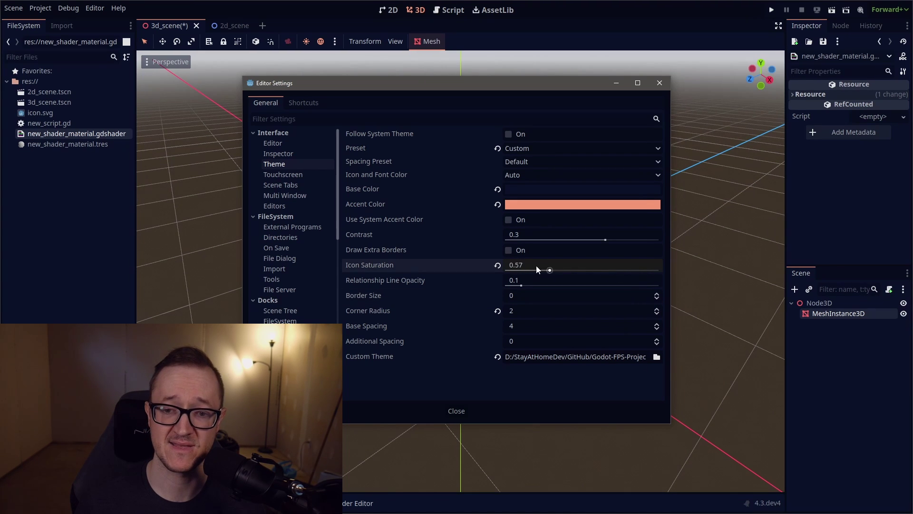
click(520, 265)
text(2)
key(Return)
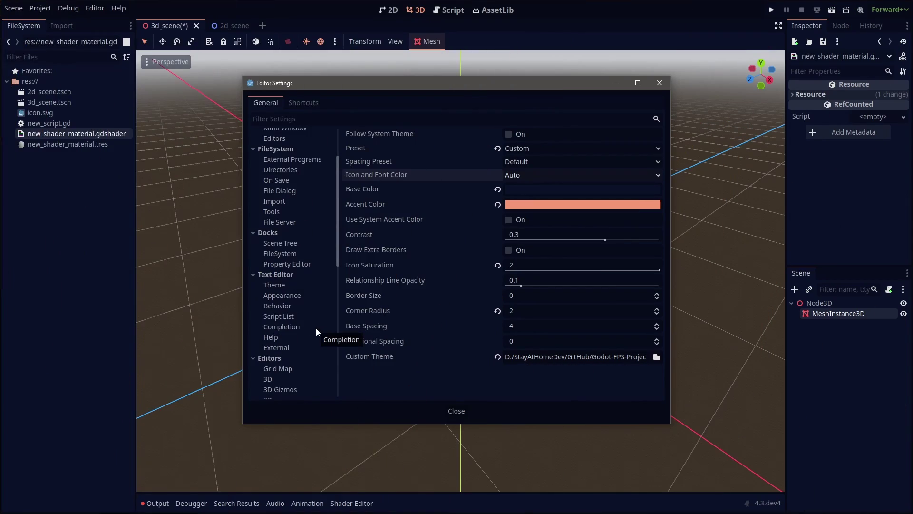
- Show the Text Editor > Theme page and browse its String, Number and Function colours
click(285, 286)
scroll(576, 186, down, 5)
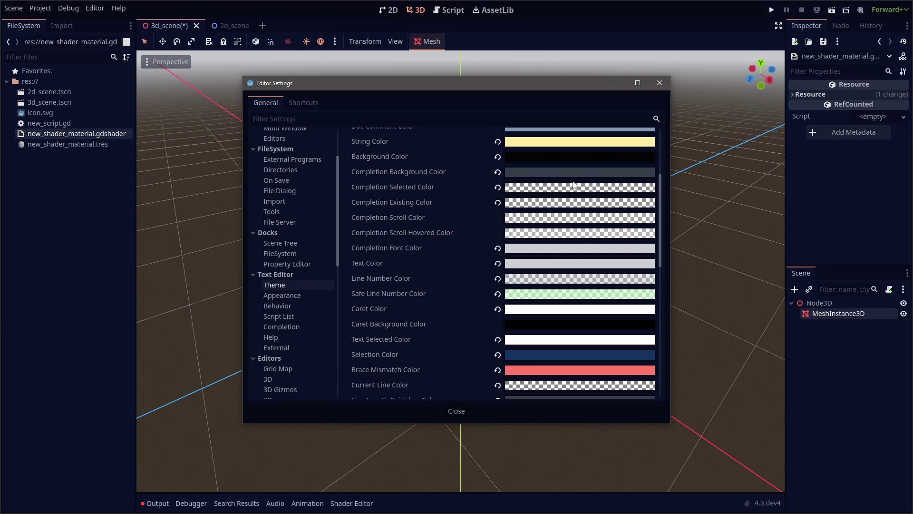
scroll(573, 185, down, 3)
scroll(436, 252, up, 4)
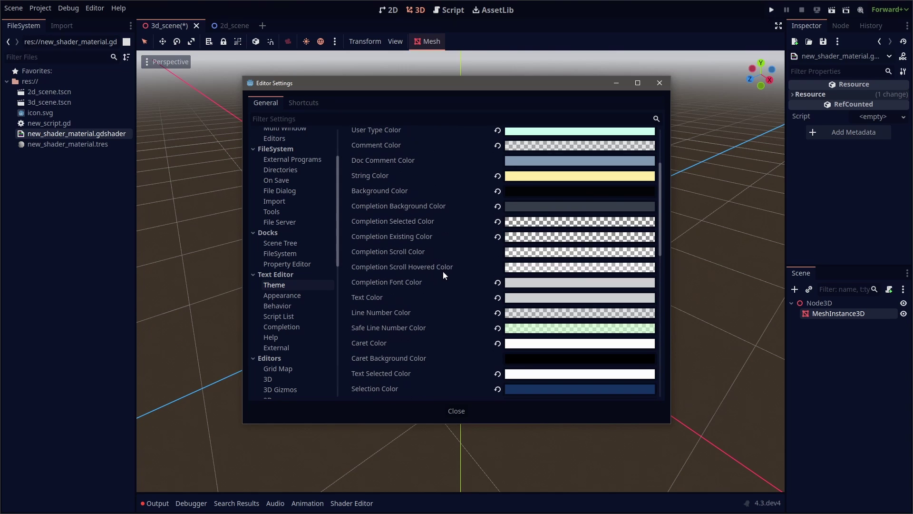
mouse_move(479, 231)
scroll(481, 244, down, 3)
scroll(305, 350, down, 4)
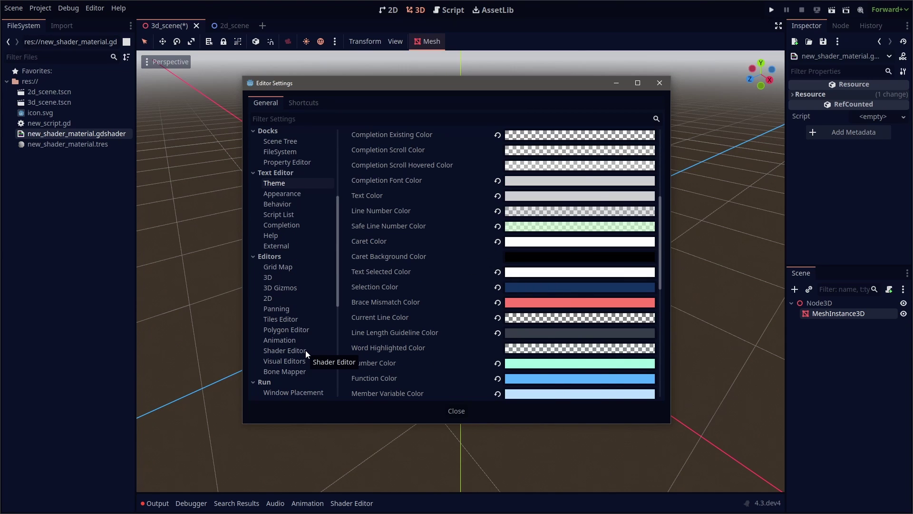
- Set the 3D editor's Selection Box Color to magenta ff4bfe
click(268, 277)
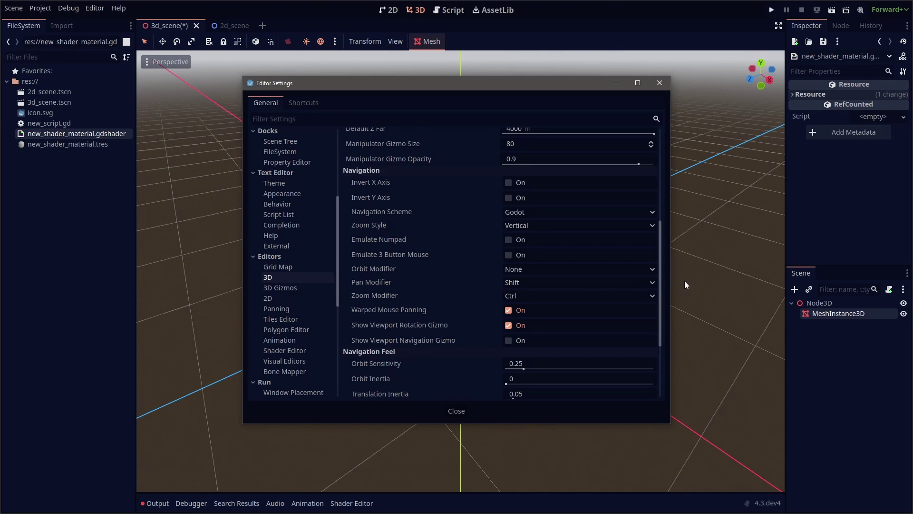
scroll(476, 214, up, 5)
drag(461, 84, 741, 109)
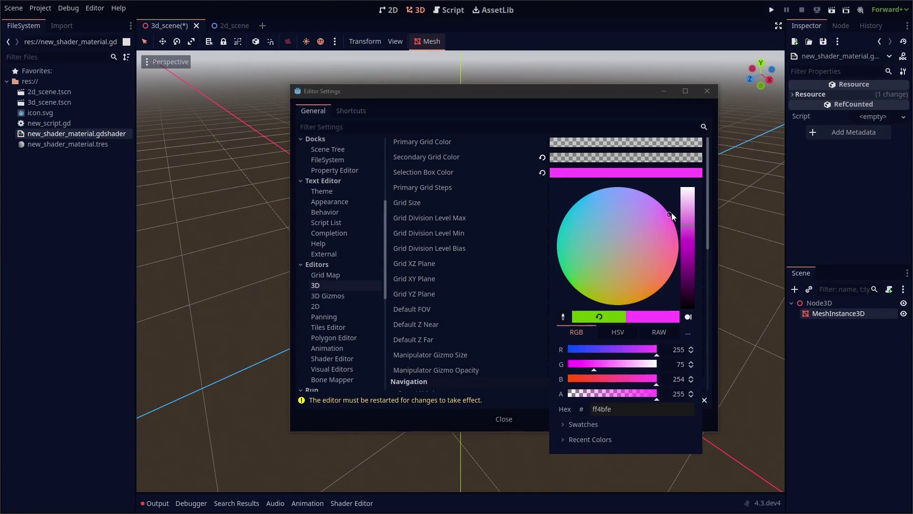
click(567, 92)
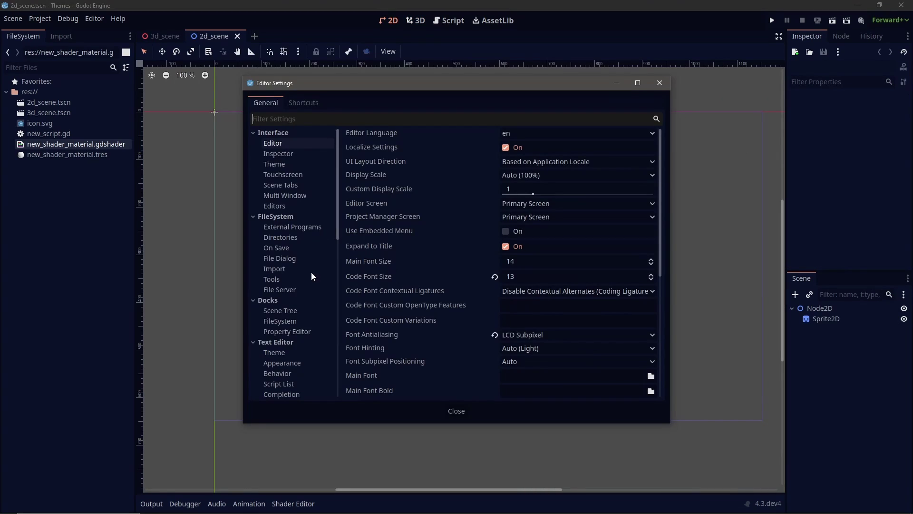
- Open the 2D editor settings and check the Grid Color, left at ffffff12
scroll(304, 295, down, 5)
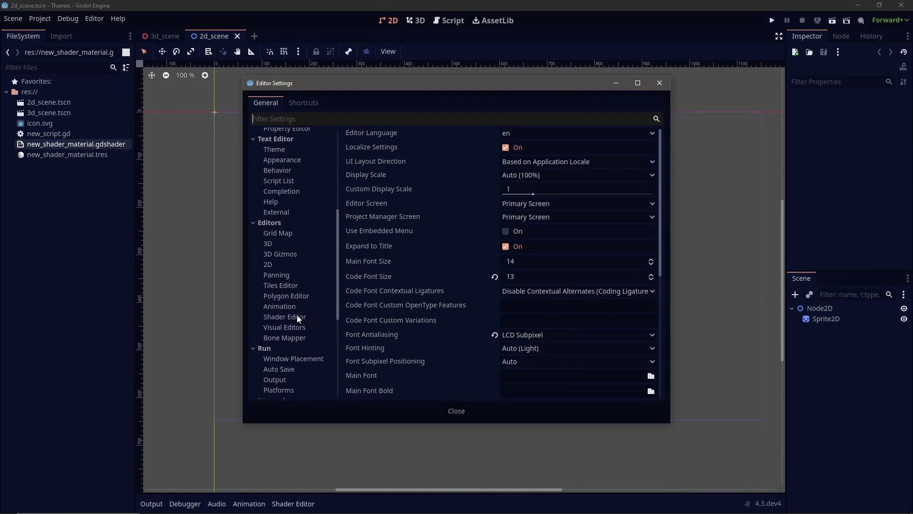
click(269, 264)
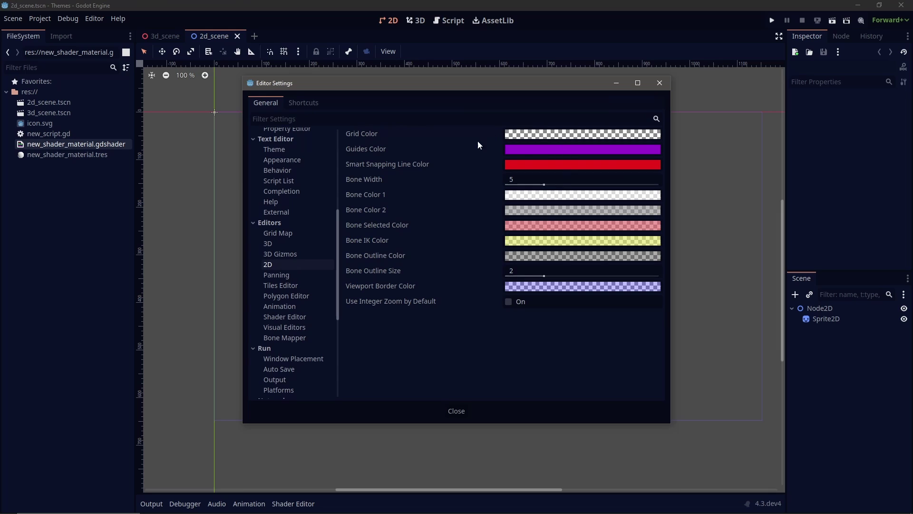
click(535, 135)
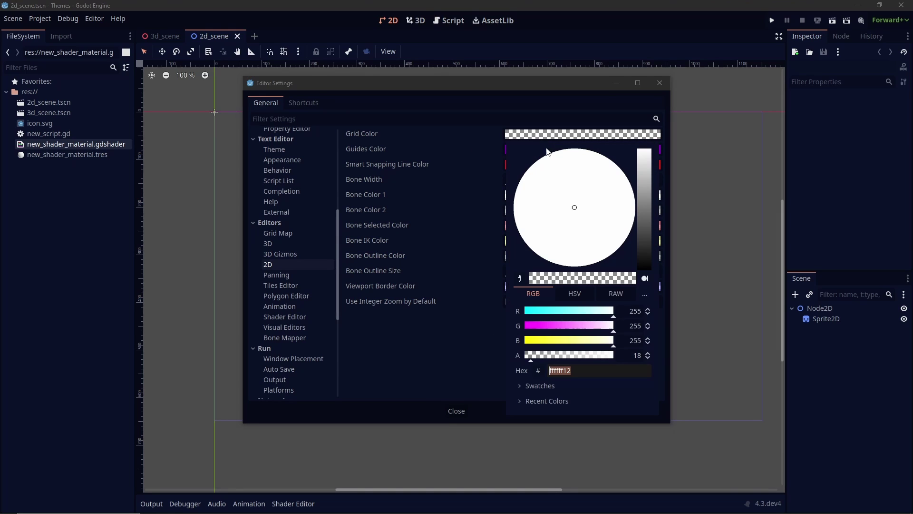
key(Escape)
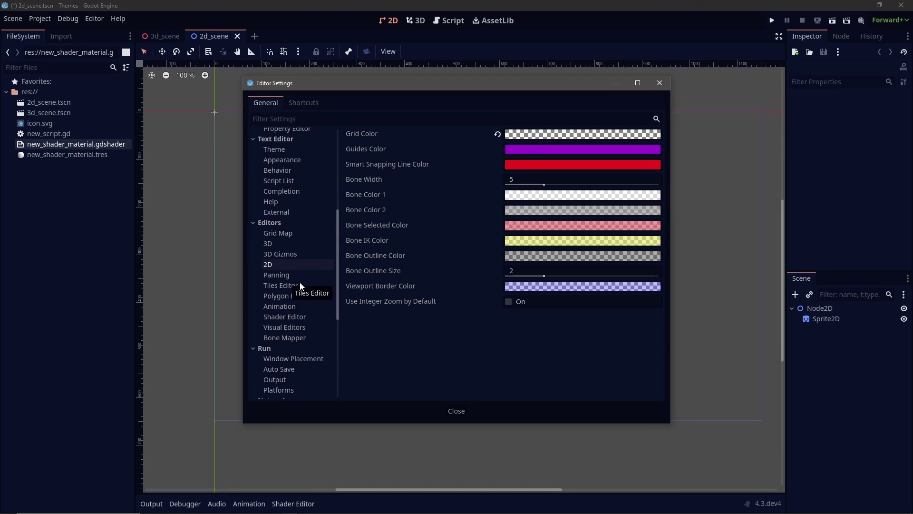
- Browse the Grid Map, 3D Gizmos and Animation editor settings pages
click(281, 233)
click(287, 253)
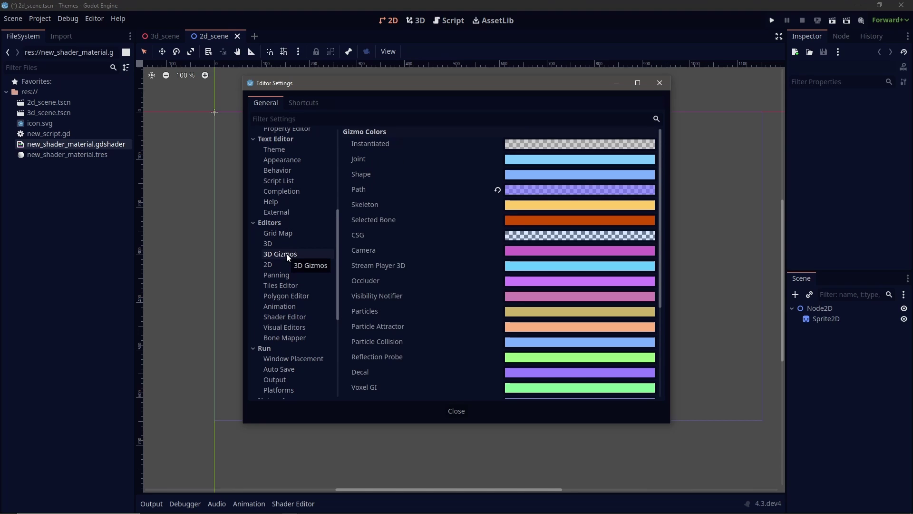
click(299, 307)
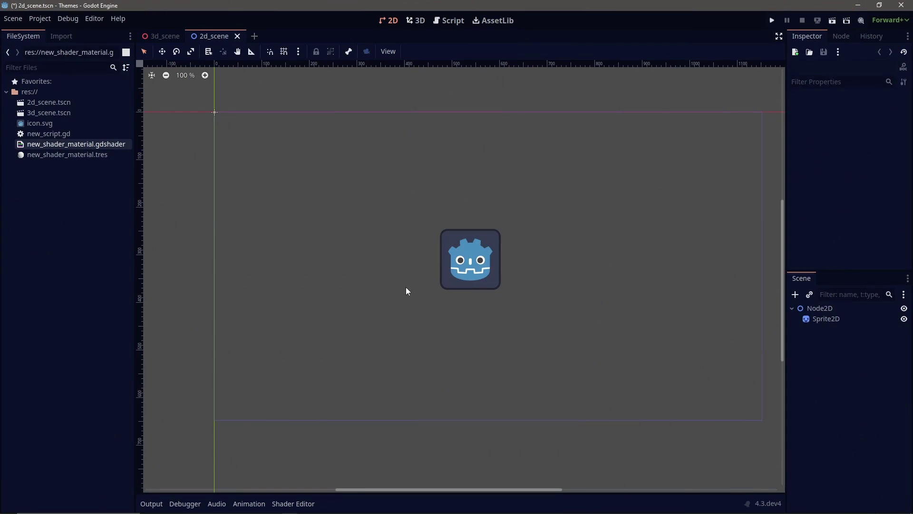
- Switch to 3d_scene, disable the preview sky and environment, and face the cube head-on
click(169, 40)
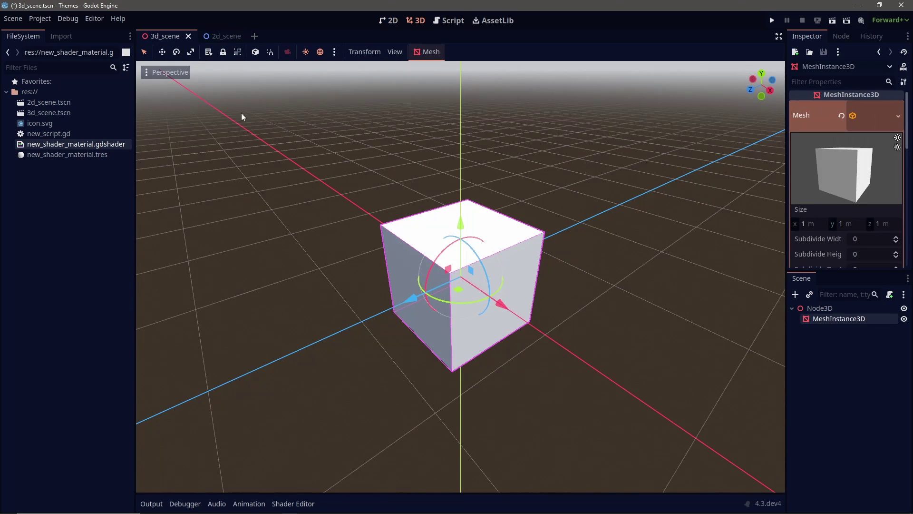
click(320, 51)
middle_drag(512, 290, 267, 203)
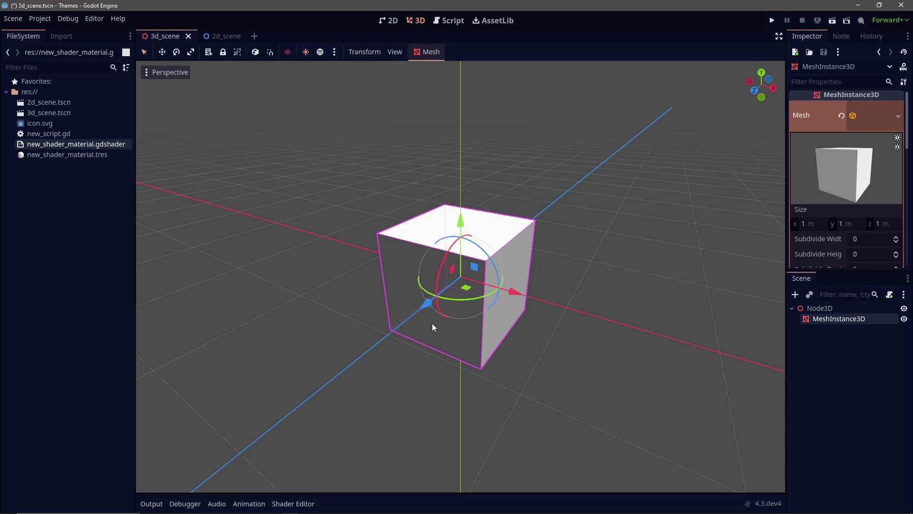
- Darken the project's Default Clear Color to 191919 in Project Settings
click(40, 18)
click(50, 29)
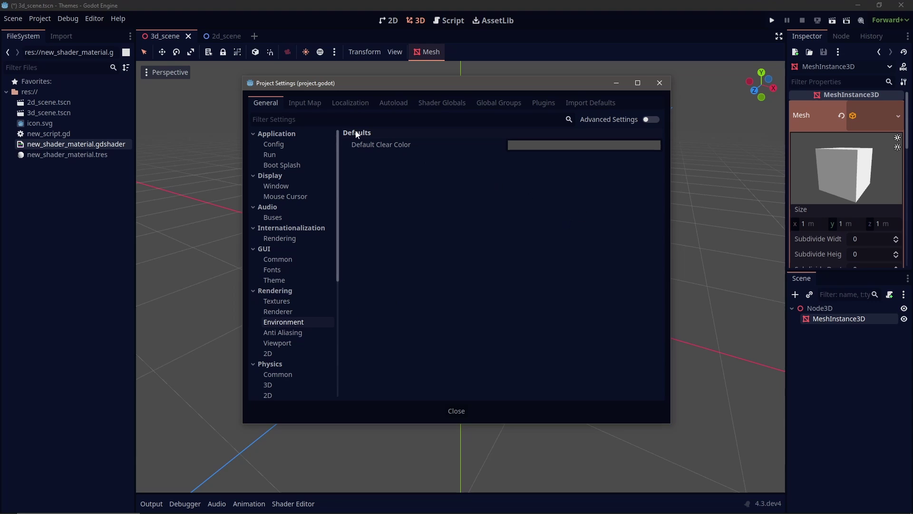
click(522, 145)
mouse_move(649, 280)
mouse_down()
mouse_move(649, 213)
mouse_move(652, 266)
mouse_up()
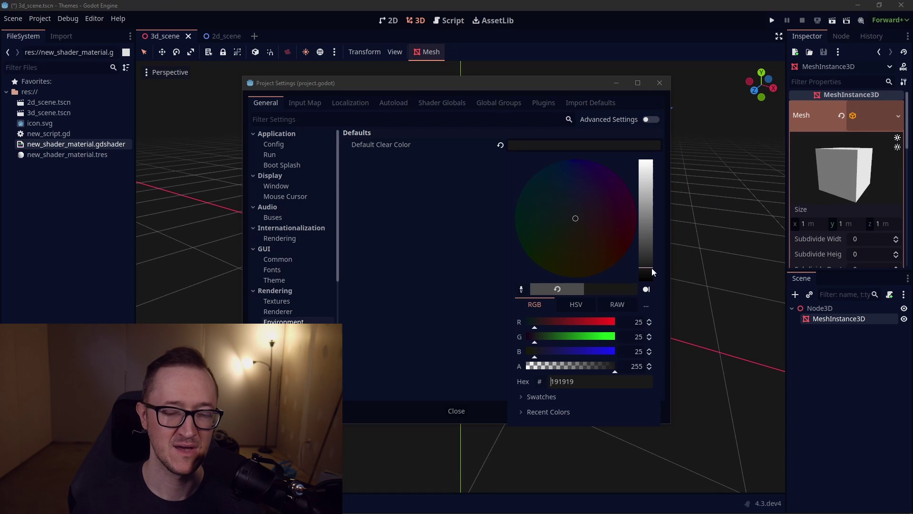
click(481, 380)
key(Escape)
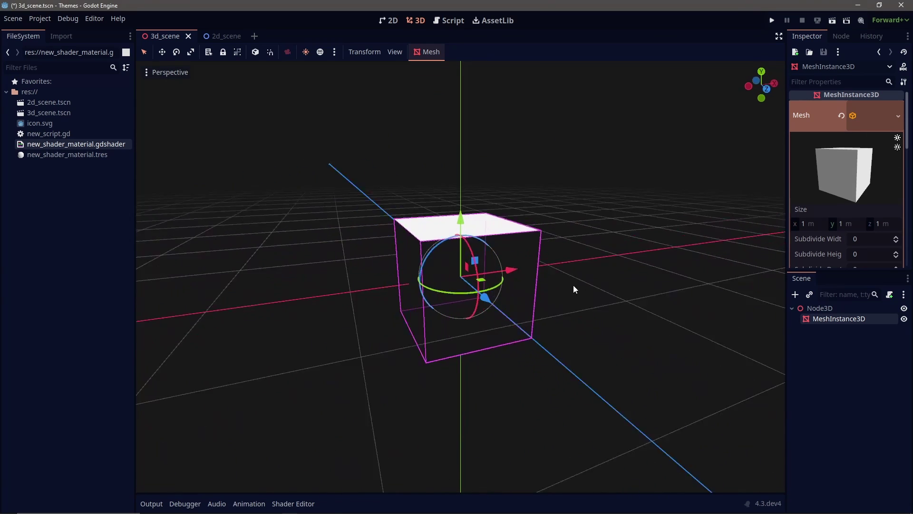
- Set the 3D Secondary Grid Color to magenta and close Editor Settings
click(94, 18)
click(111, 29)
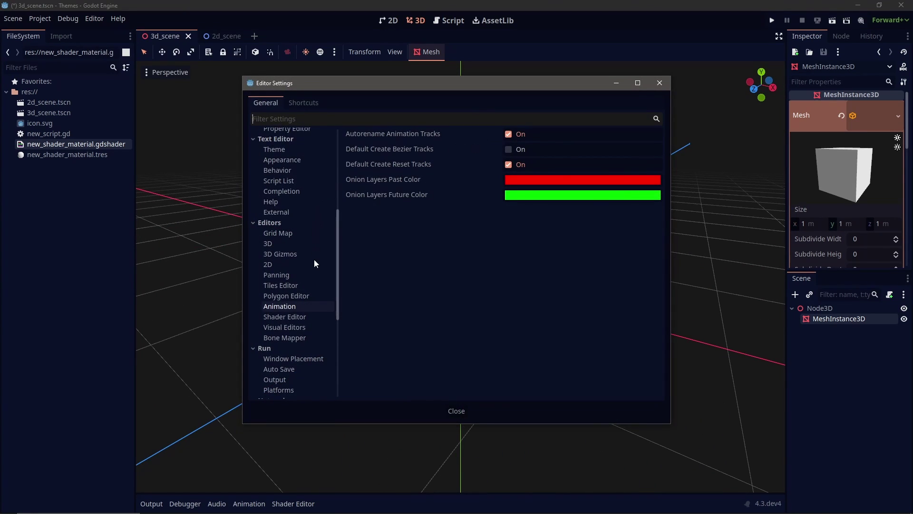
scroll(314, 264, up, 3)
click(269, 277)
click(527, 150)
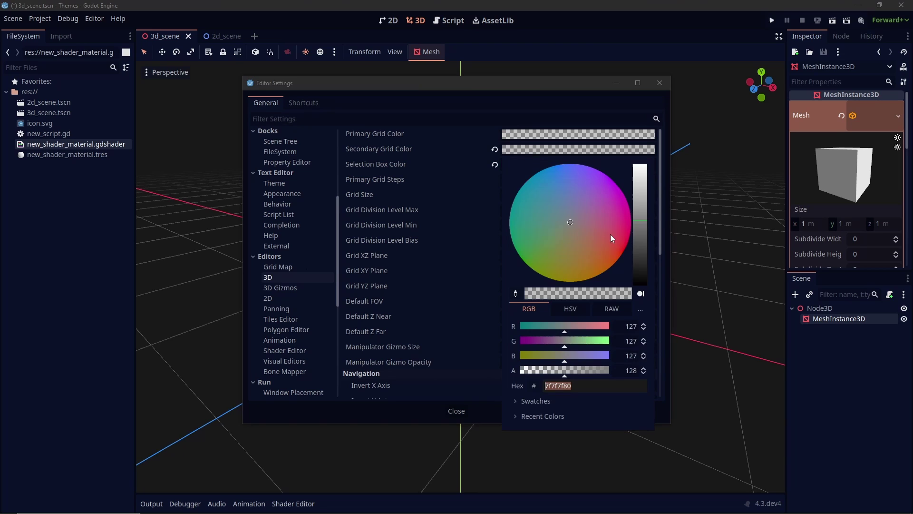
click(598, 212)
click(461, 422)
click(457, 410)
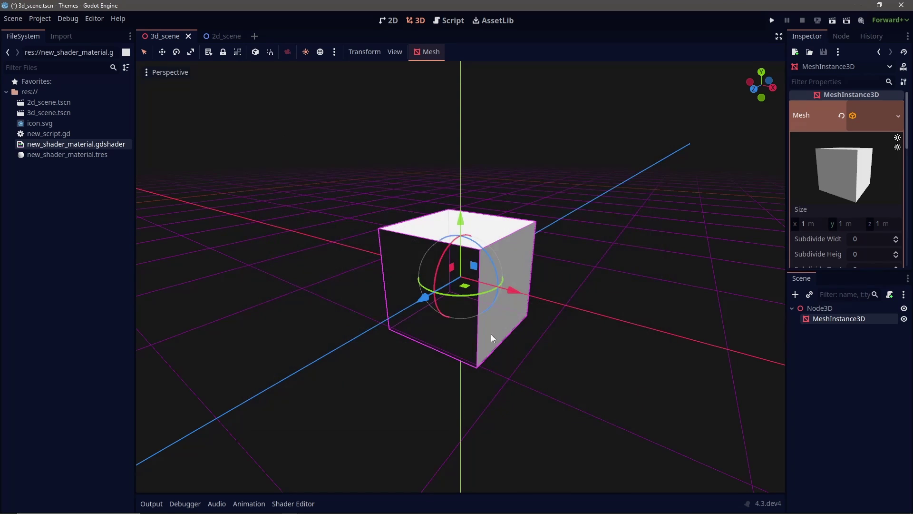